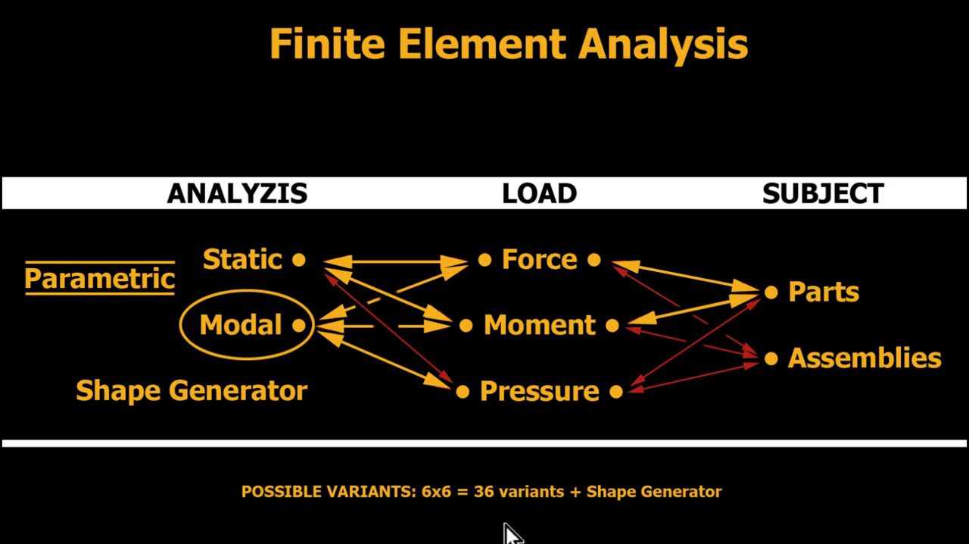
{"action": "left_click", "coordinate": [522, 542]}
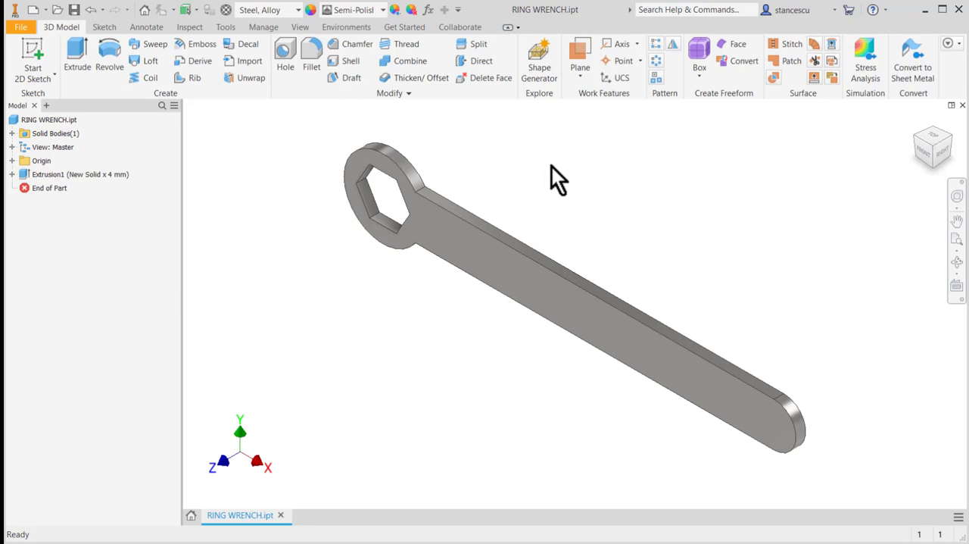
- Enter the Stress Analysis environment and start a new static study with the Parametric Dimension design objective
{"action": "left_click", "coordinate": [361, 29]}
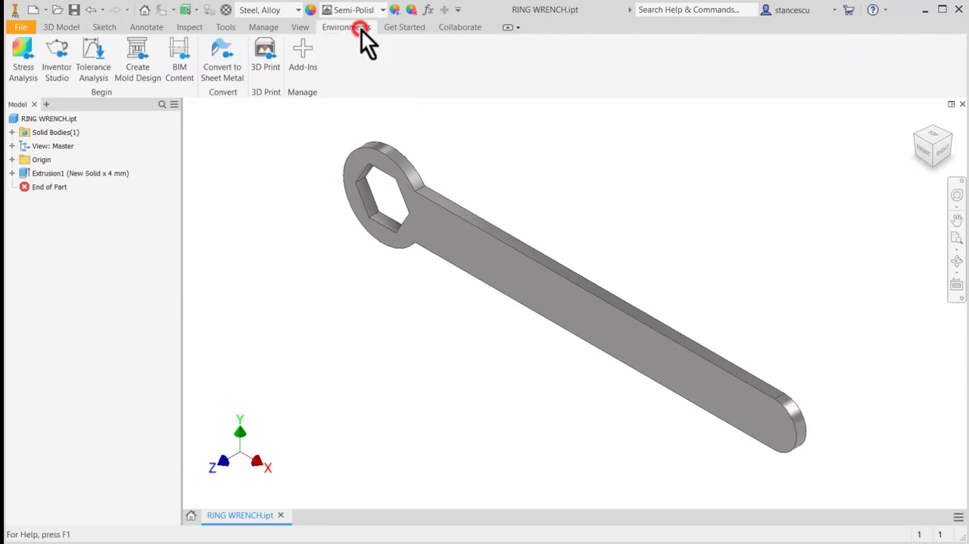
{"action": "left_click", "coordinate": [23, 52]}
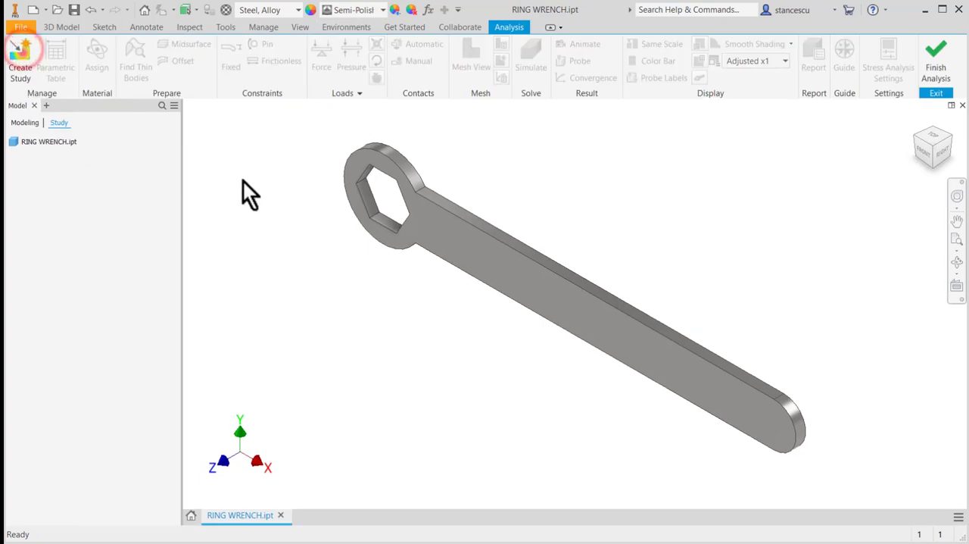
{"action": "left_click", "coordinate": [20, 57]}
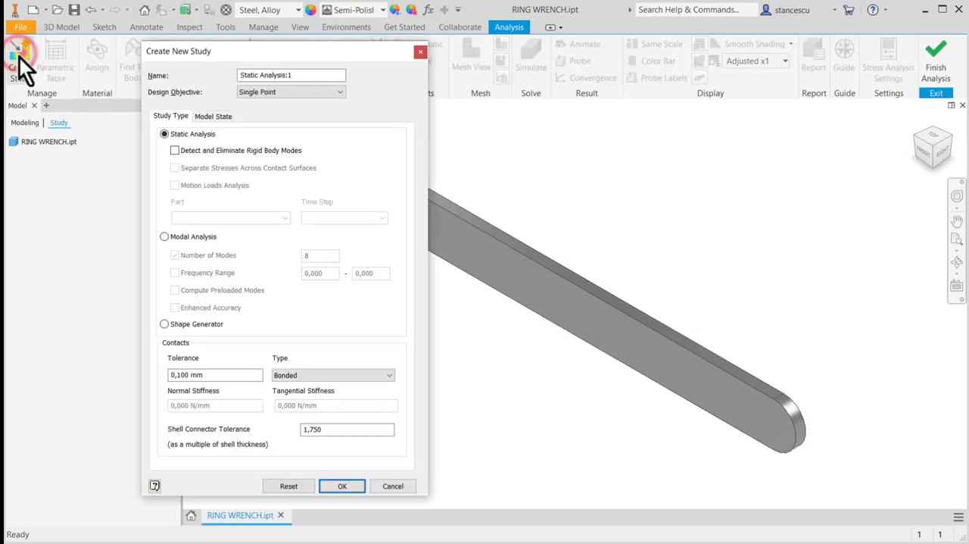
{"action": "left_click", "coordinate": [340, 93]}
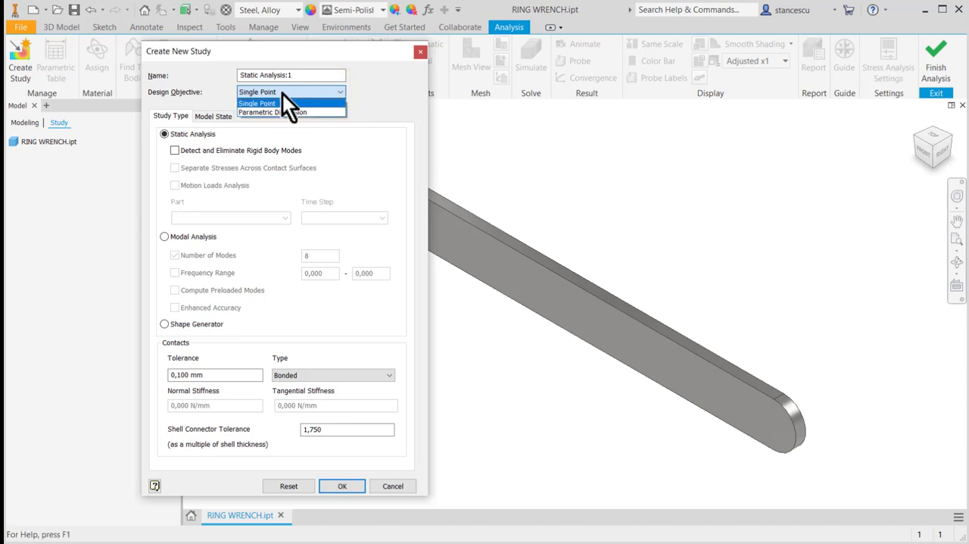
{"action": "left_click", "coordinate": [321, 112]}
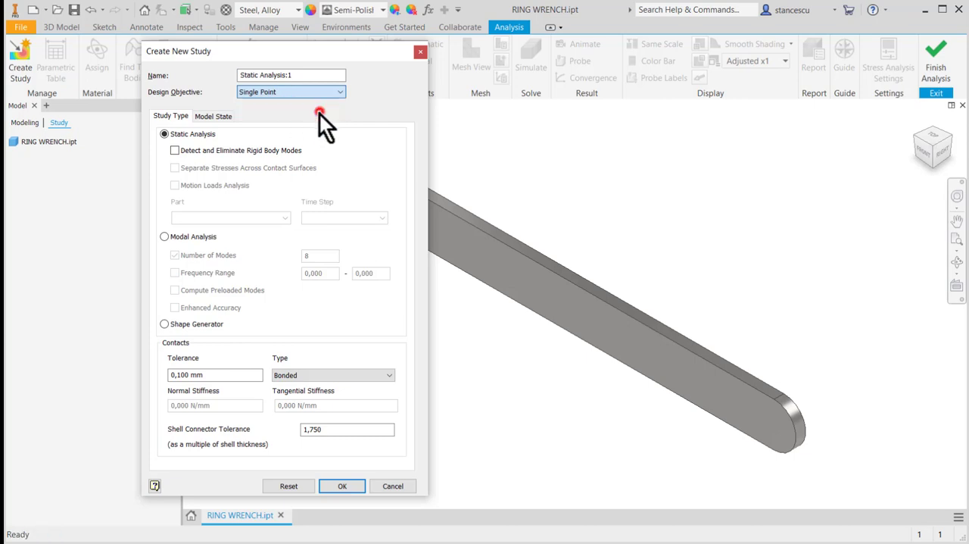
- Name the new study "Parametric Study of Wrench" and create it
{"action": "left_click_drag", "start_coordinate": [307, 74], "coordinate": [229, 68]}
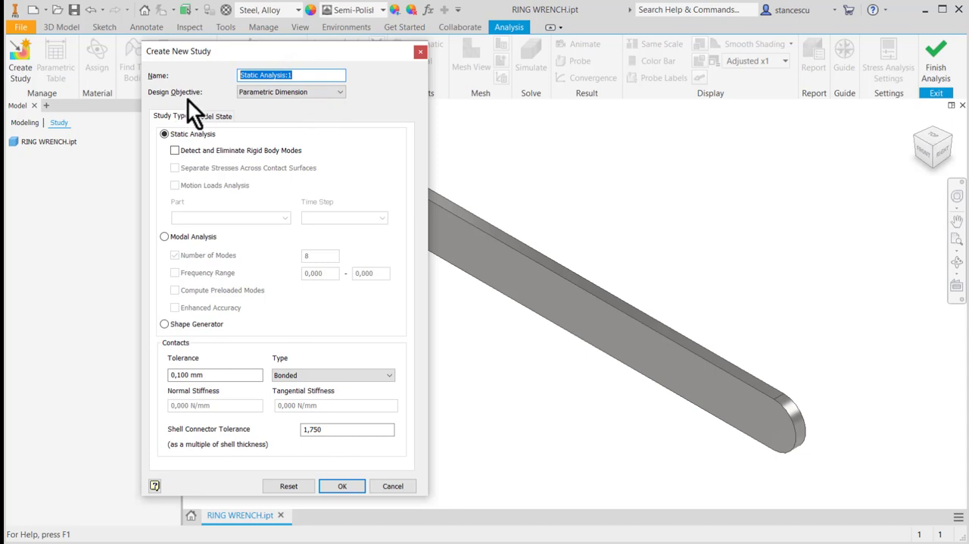
{"action": "type", "text": "Param"}
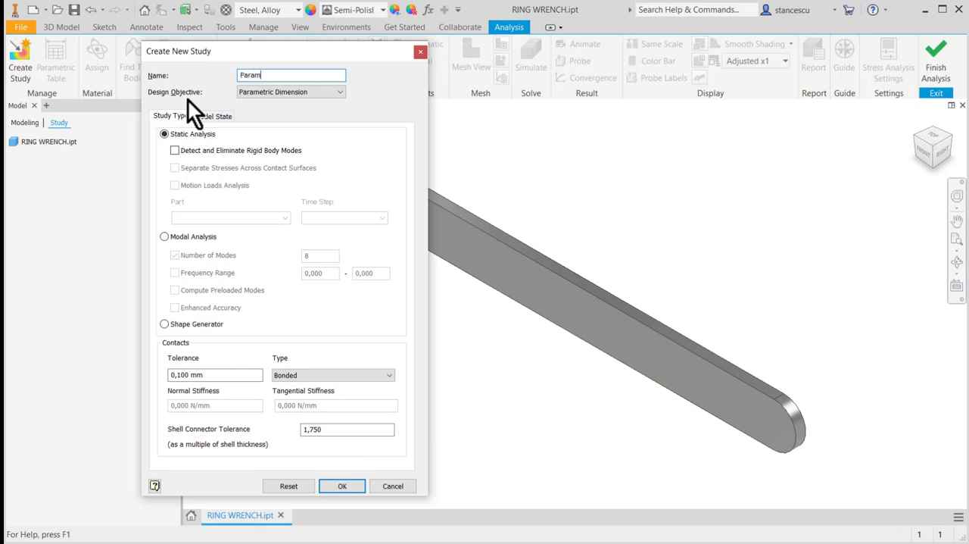
{"action": "type", "text": "etric Di"}
{"action": "key", "text": "BackSpace"}
{"action": "key", "text": "BackSpace"}
{"action": "type", "text": "Study of Wrench"}
{"action": "left_click", "coordinate": [341, 487]}
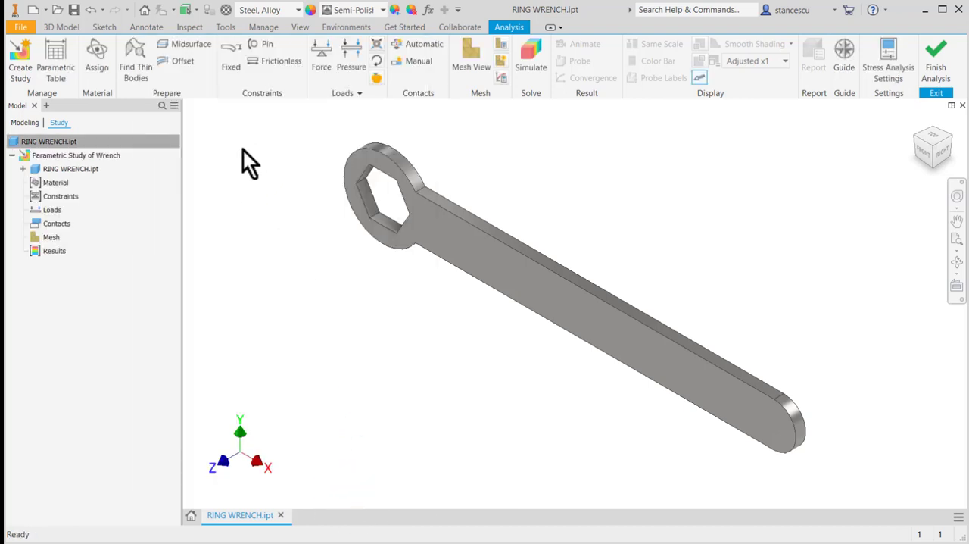
- Check the material assigned to the wrench without overriding it
{"action": "left_click", "coordinate": [95, 55]}
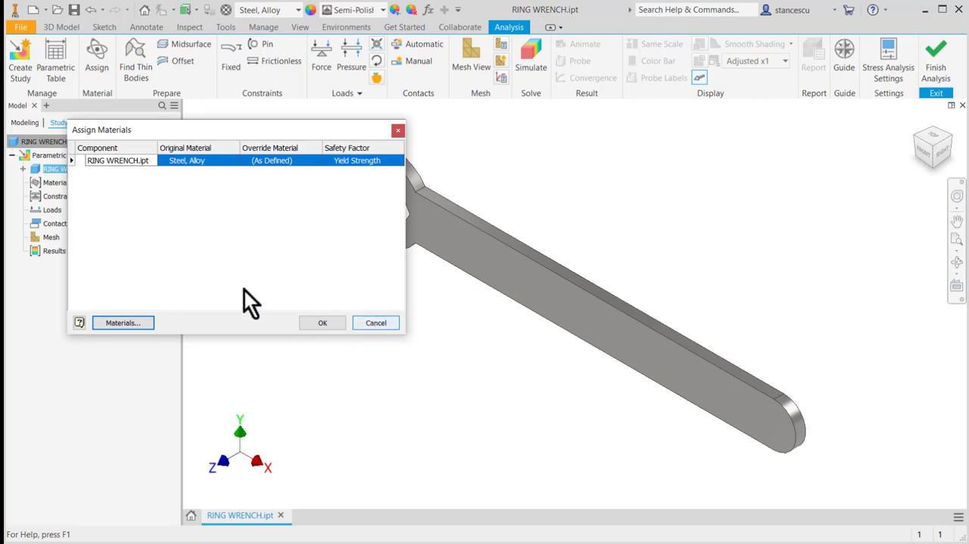
{"action": "left_click", "coordinate": [376, 323]}
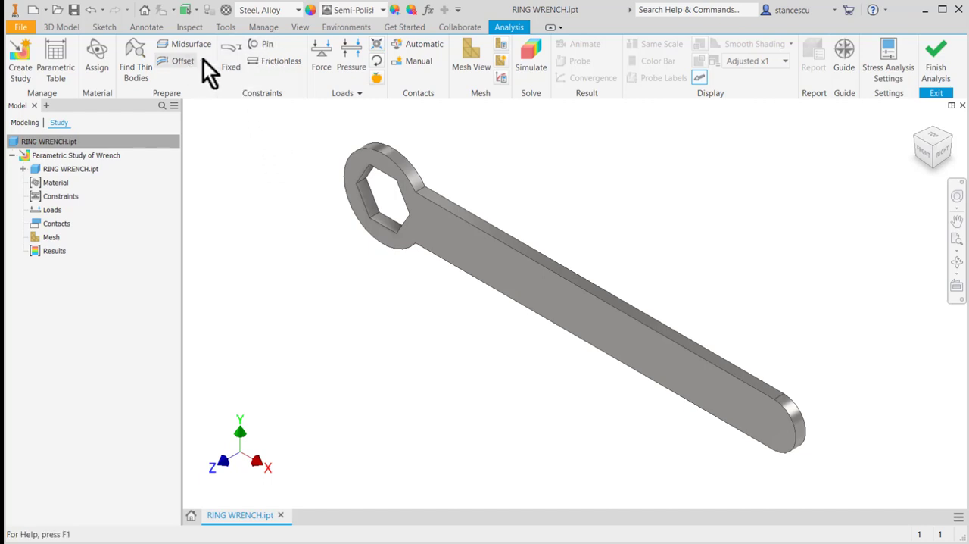
- Apply a fixed constraint to the outer cylindrical face of the wrench's ring head
{"action": "left_click", "coordinate": [236, 65]}
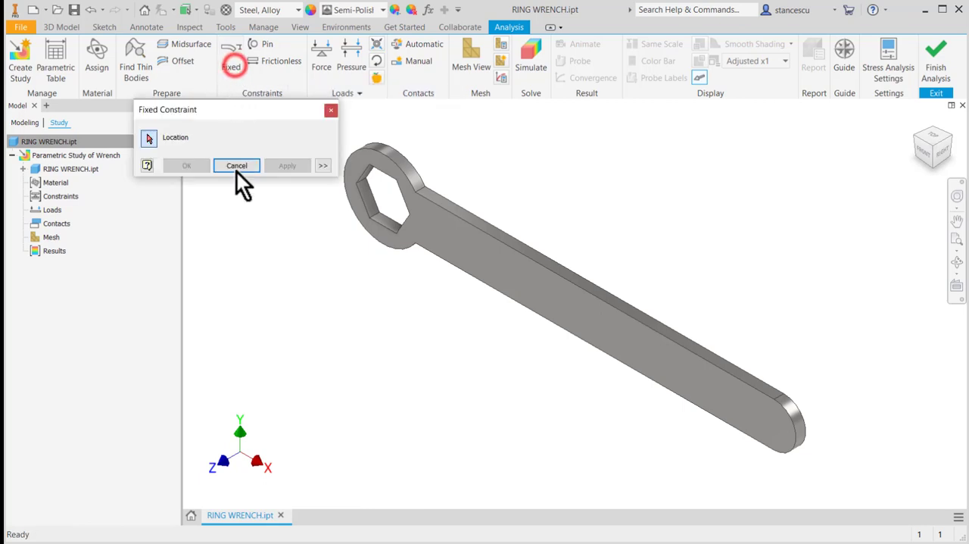
{"action": "left_click", "coordinate": [409, 173]}
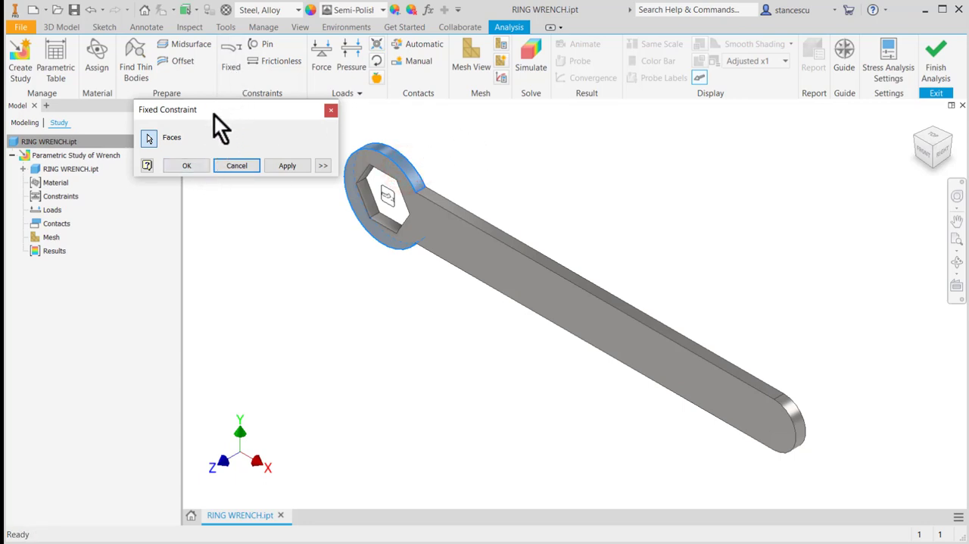
{"action": "left_click", "coordinate": [188, 166]}
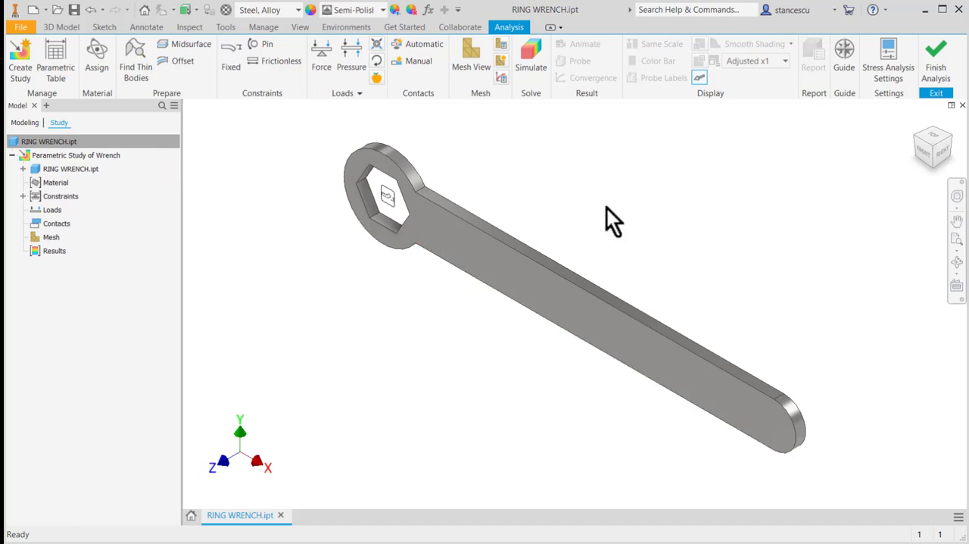
- Apply a moment load of 200*160 N mm to the rounded end face of the wrench handle
{"action": "left_click", "coordinate": [375, 62]}
{"action": "left_click", "coordinate": [792, 415]}
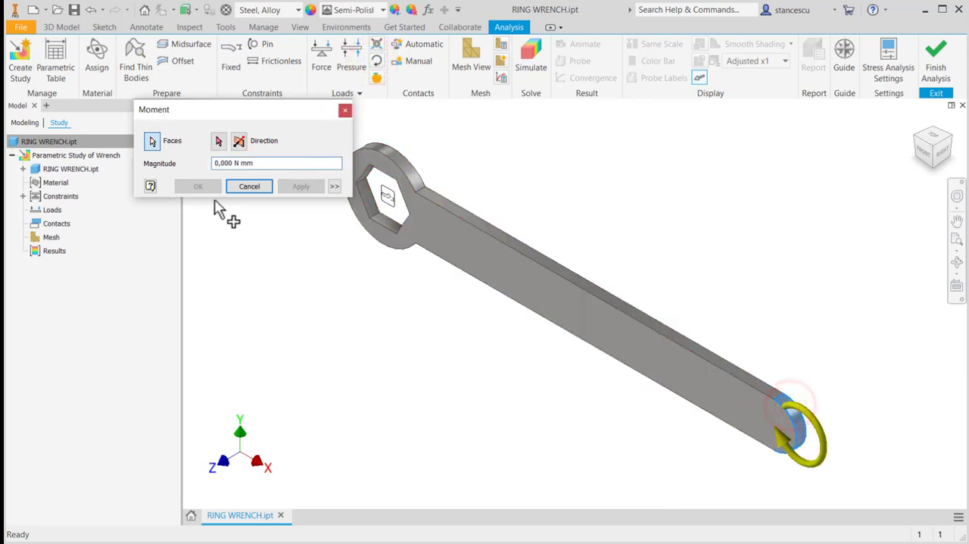
{"action": "double_click", "coordinate": [229, 162]}
{"action": "type", "text": "200"}
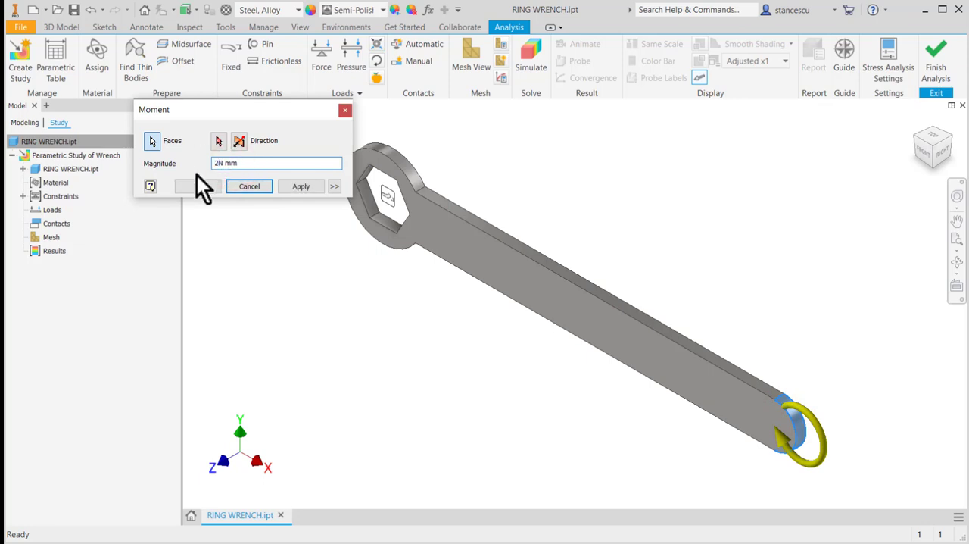
{"action": "type", "text": "*"}
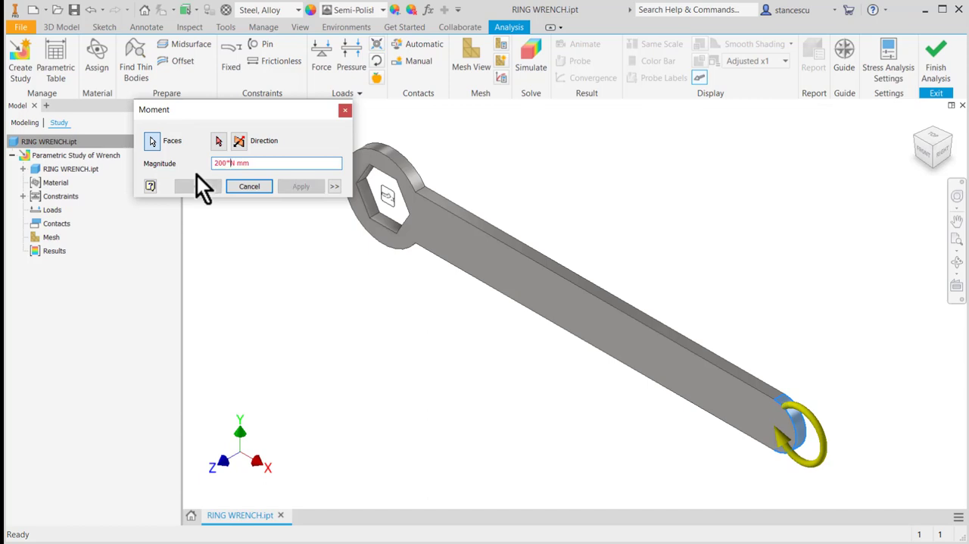
{"action": "type", "text": "160"}
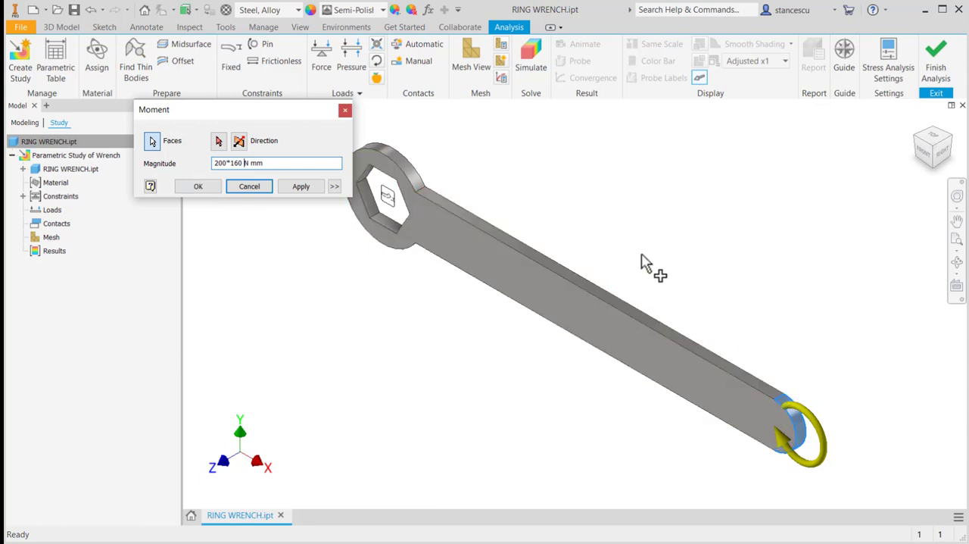
{"action": "left_click", "coordinate": [198, 187]}
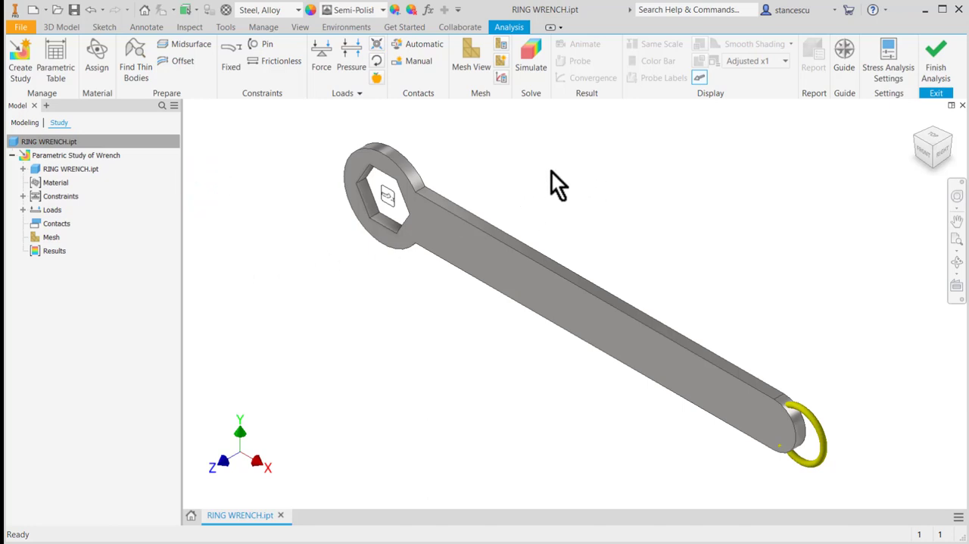
- Include the wrench's extrusion thickness parameter d4 in the parametric study
{"action": "right_click", "coordinate": [64, 170]}
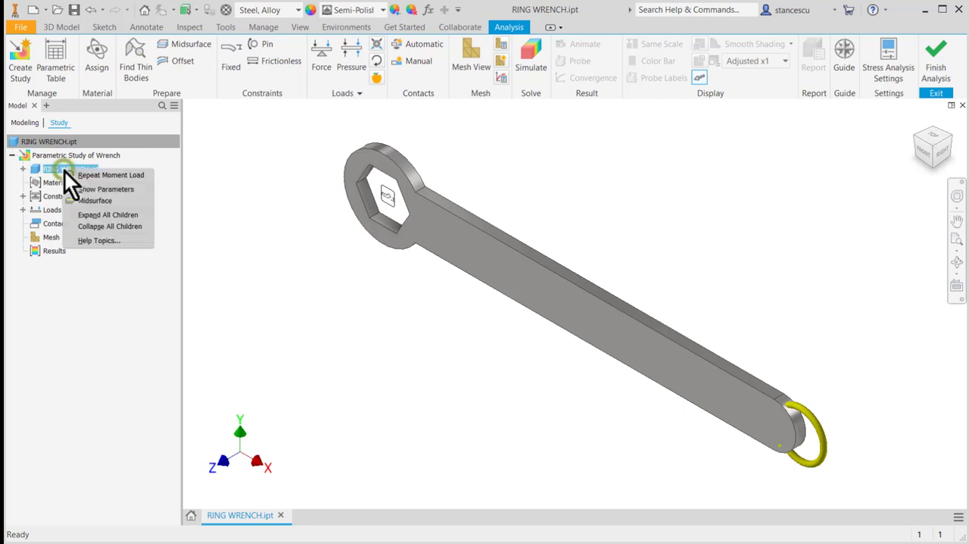
{"action": "left_click", "coordinate": [109, 188]}
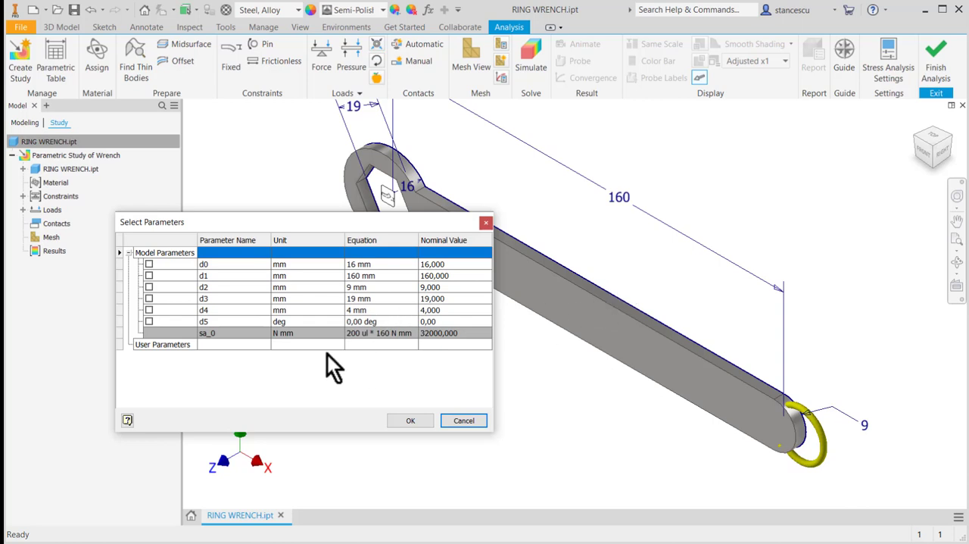
{"action": "left_click", "coordinate": [149, 310]}
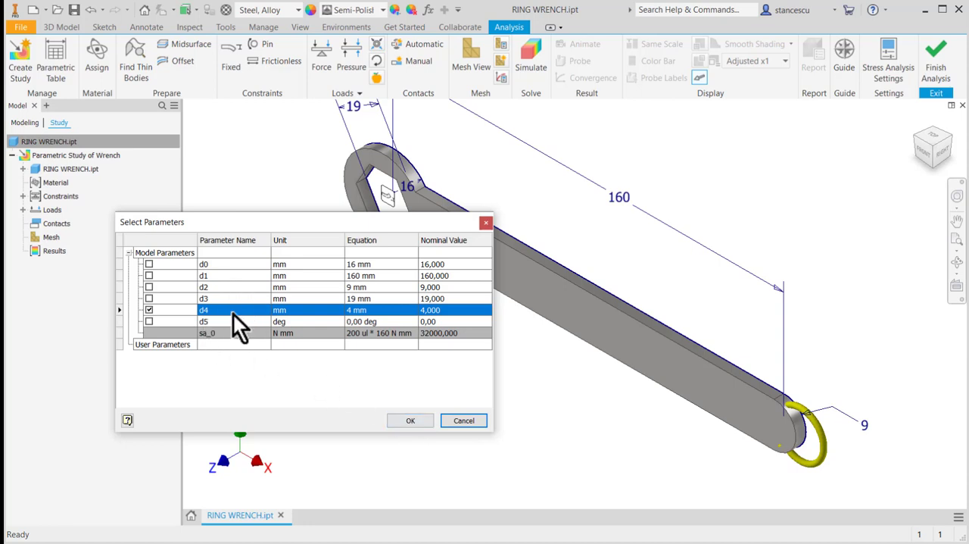
{"action": "left_click", "coordinate": [409, 421]}
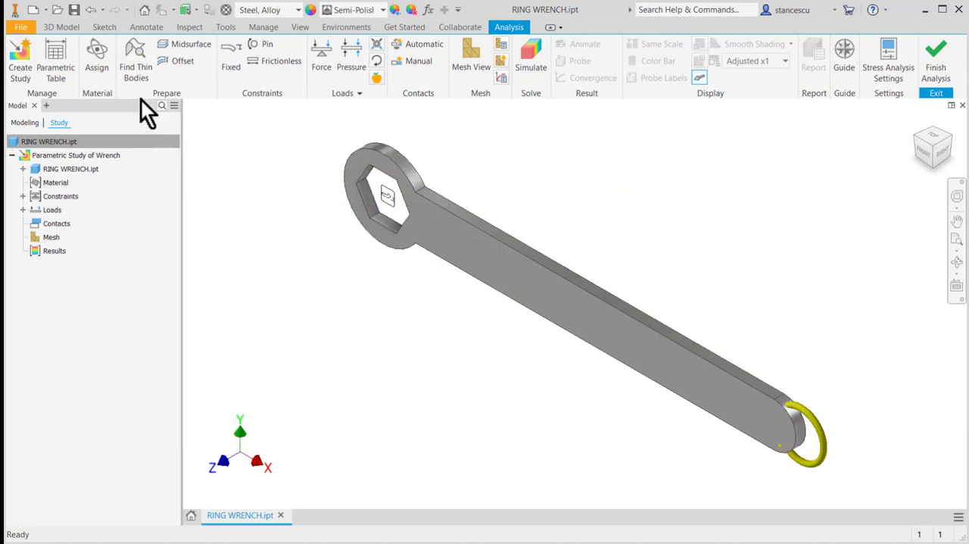
- Set the values of parameter d4 in the parametric table to the range 4-12:5
{"action": "left_click", "coordinate": [57, 49]}
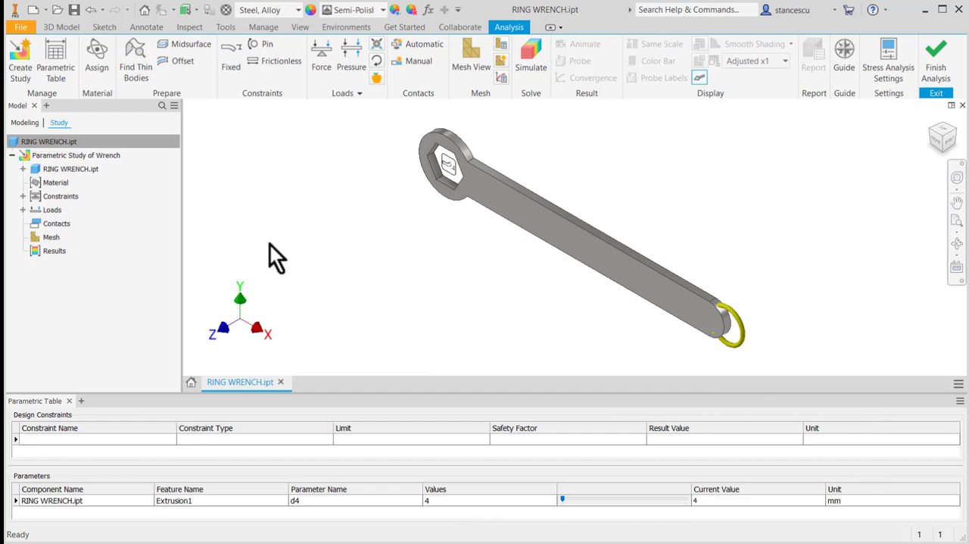
{"action": "left_click", "coordinate": [68, 401]}
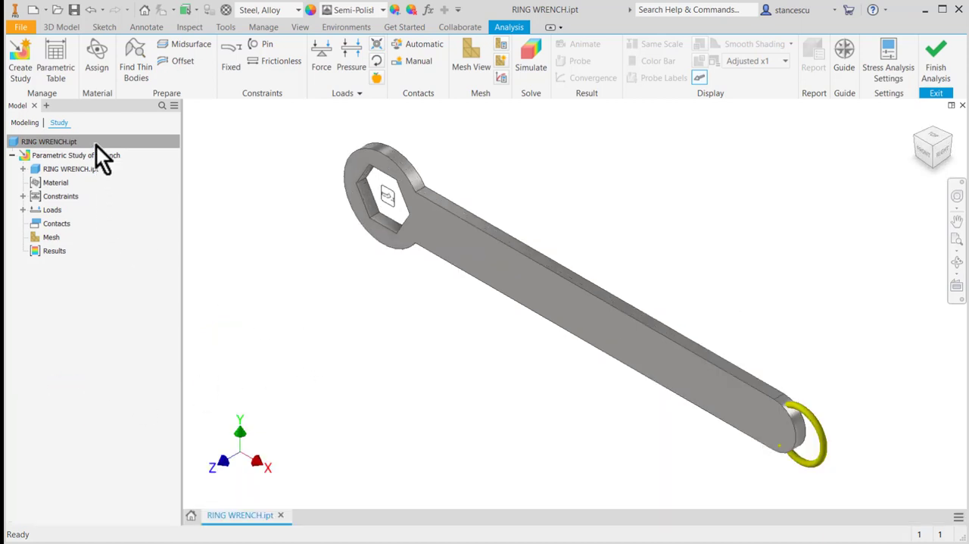
{"action": "left_click", "coordinate": [57, 62]}
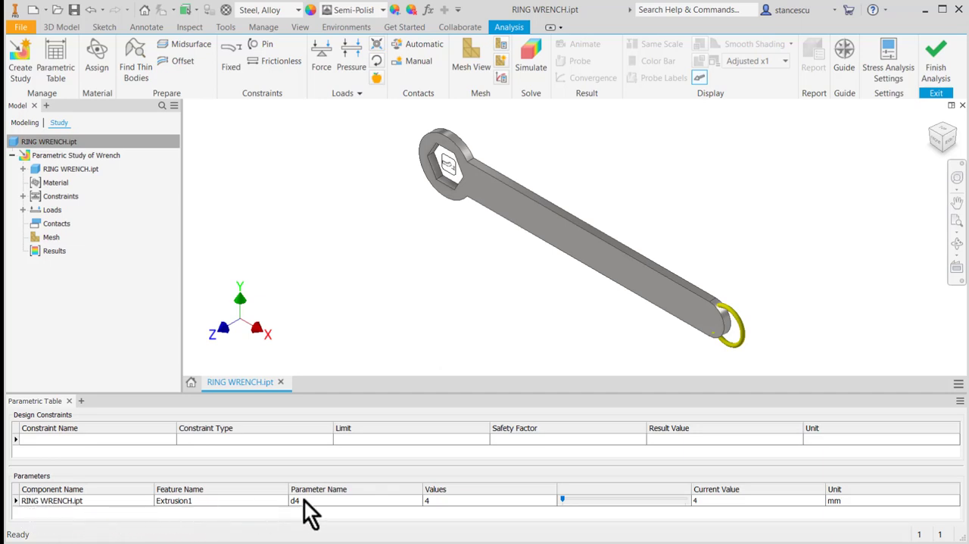
{"action": "left_click", "coordinate": [433, 502]}
{"action": "type", "text": ":"}
{"action": "type", "text": "5"}
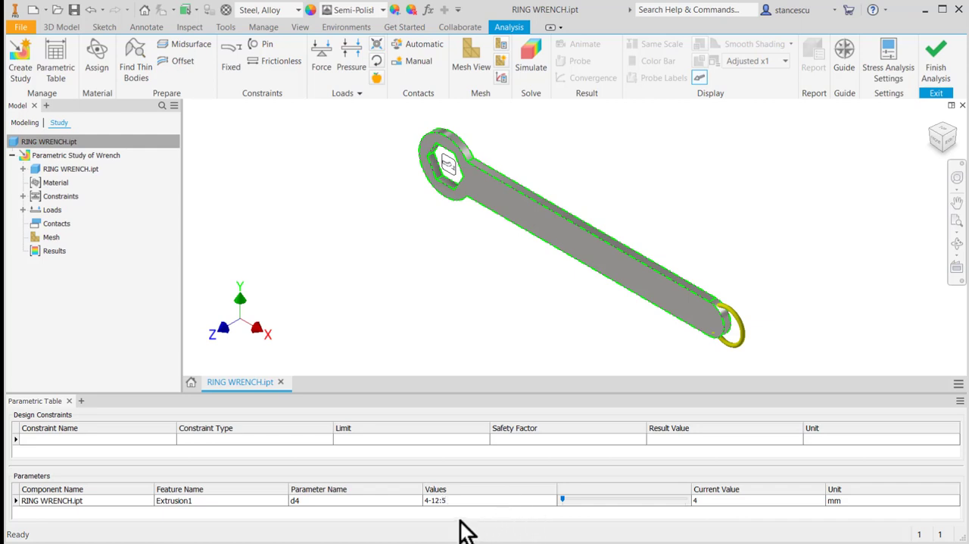
{"action": "key", "text": "Return"}
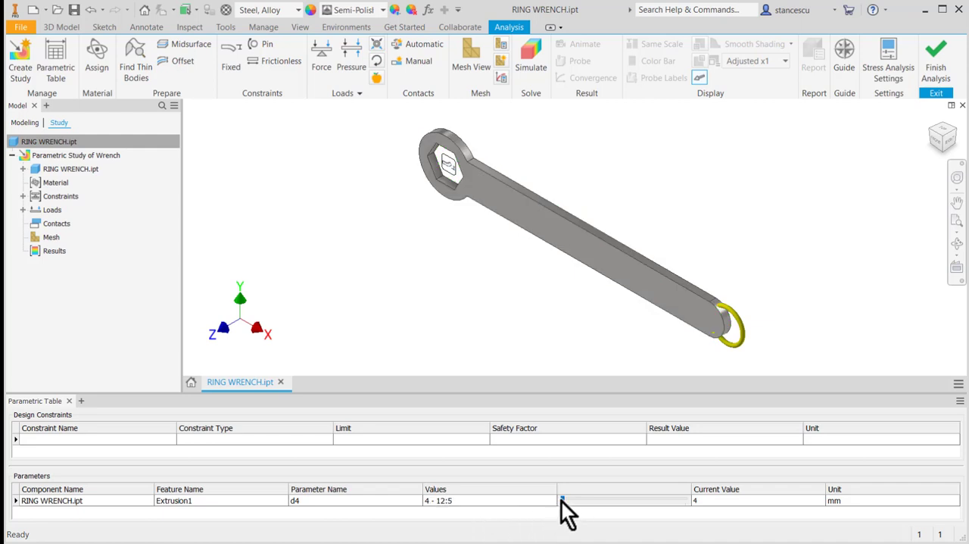
- Preview the d4 variants by stepping the current value through the range, including 8 mm, and return it to 4 mm
{"action": "left_click_drag", "start_coordinate": [562, 502], "coordinate": [624, 501]}
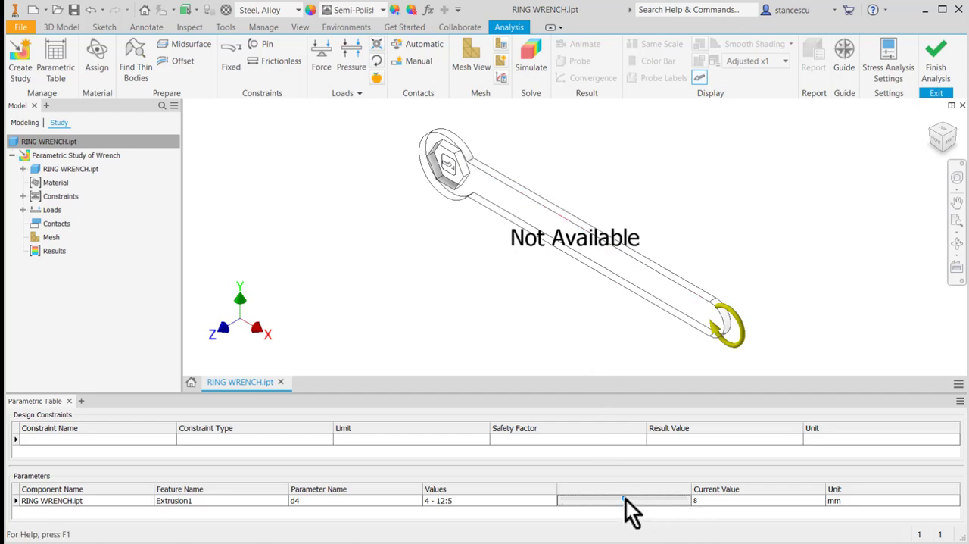
{"action": "left_click_drag", "start_coordinate": [625, 499], "coordinate": [705, 505]}
{"action": "left_click", "coordinate": [656, 498]}
{"action": "left_click_drag", "start_coordinate": [656, 498], "coordinate": [689, 498]}
{"action": "left_click_drag", "start_coordinate": [687, 501], "coordinate": [562, 500]}
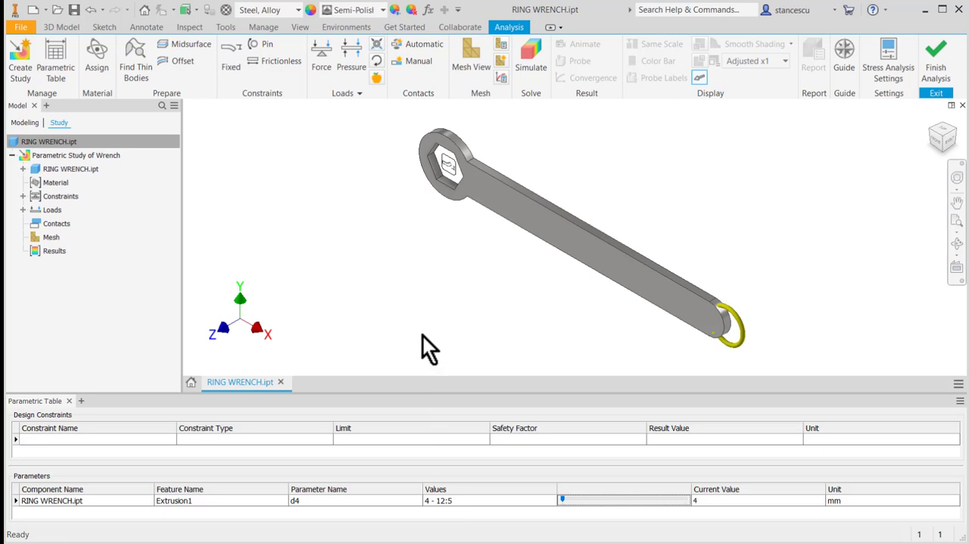
- Add Mass as a design constraint in the parametric table and open its constraint type for editing
{"action": "right_click", "coordinate": [85, 441]}
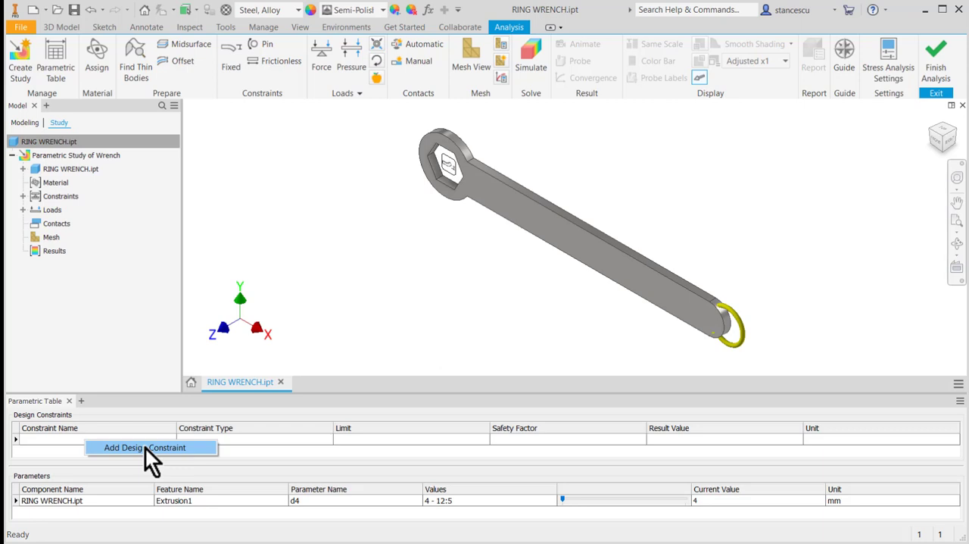
{"action": "left_click", "coordinate": [144, 447]}
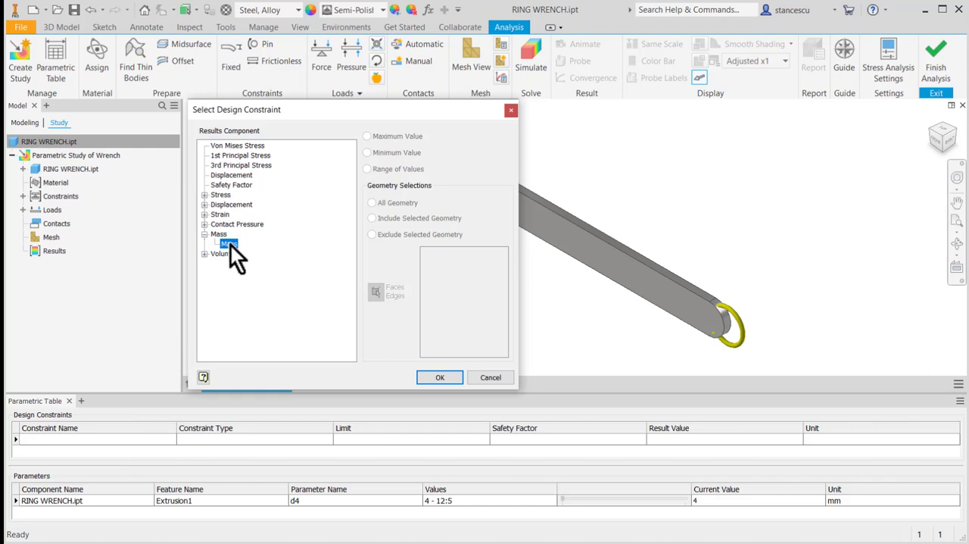
{"action": "left_click", "coordinate": [441, 377]}
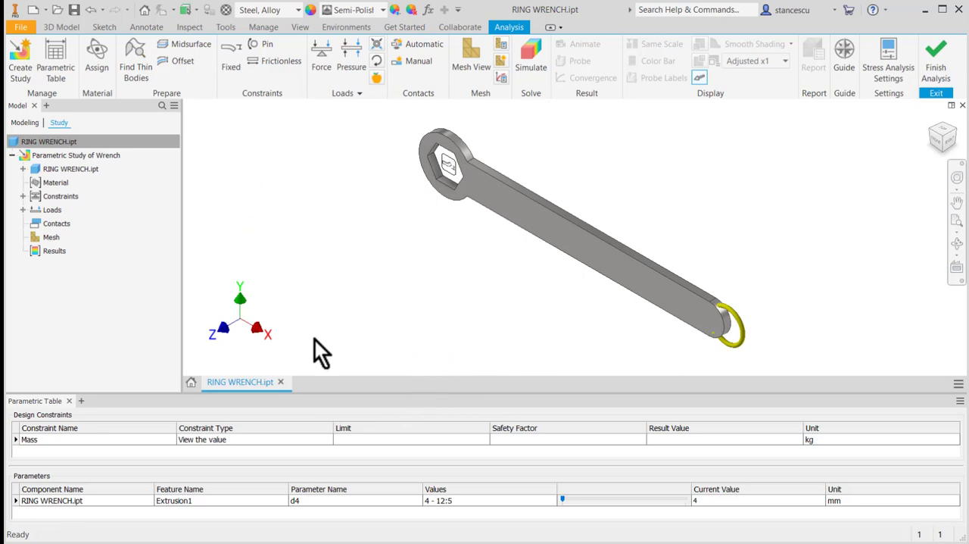
{"action": "left_click", "coordinate": [262, 442]}
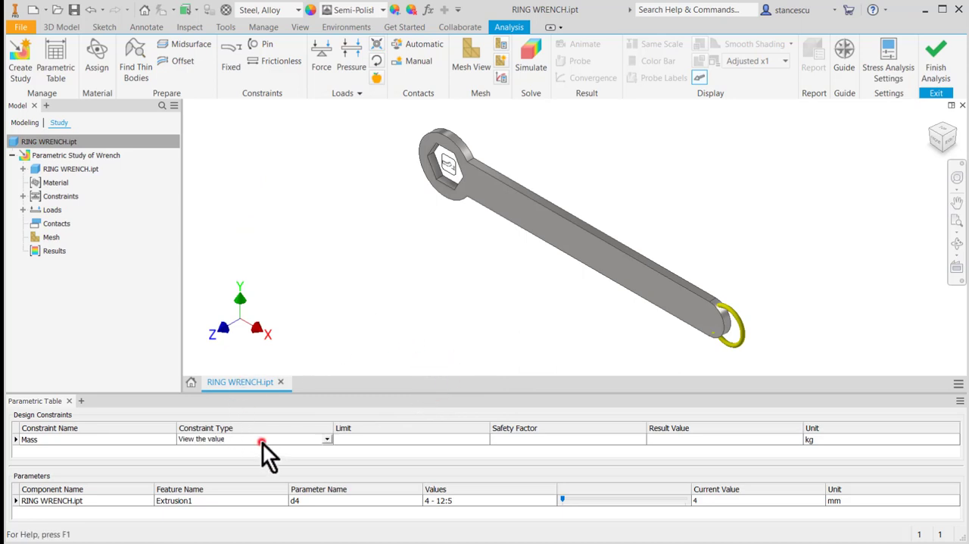
- Set the Mass constraint type to Minimize and add the maximum Von Mises Stress over all geometry as a second design constraint
{"action": "left_click", "coordinate": [327, 439]}
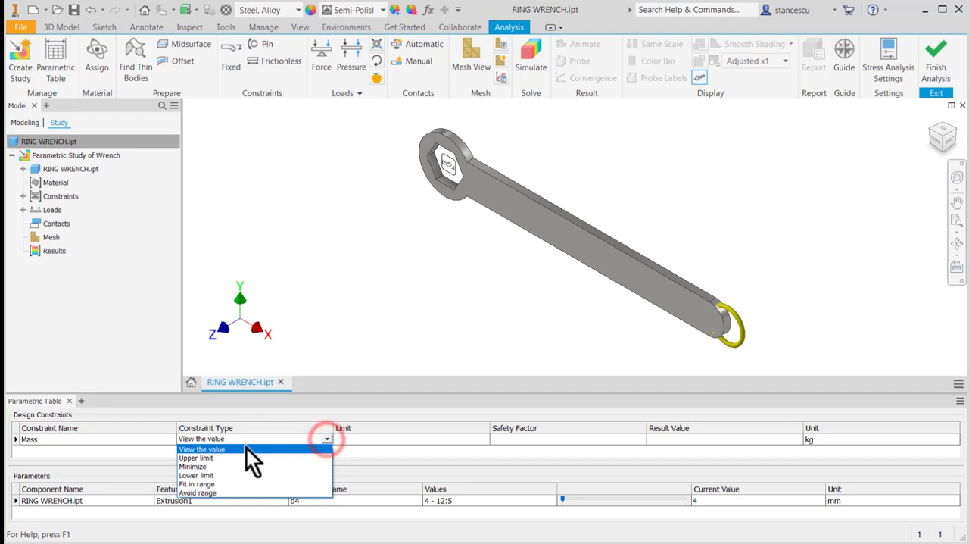
{"action": "left_click", "coordinate": [205, 467]}
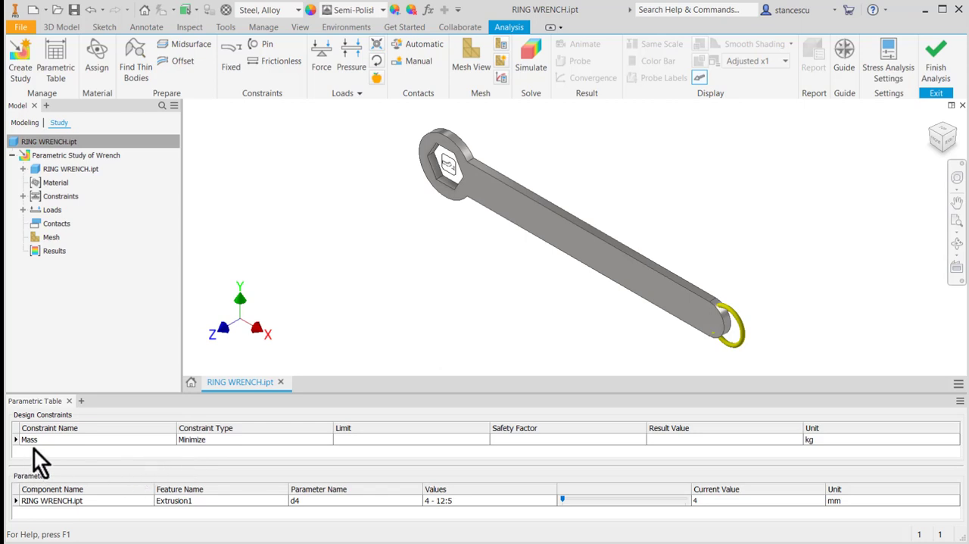
{"action": "right_click", "coordinate": [79, 439]}
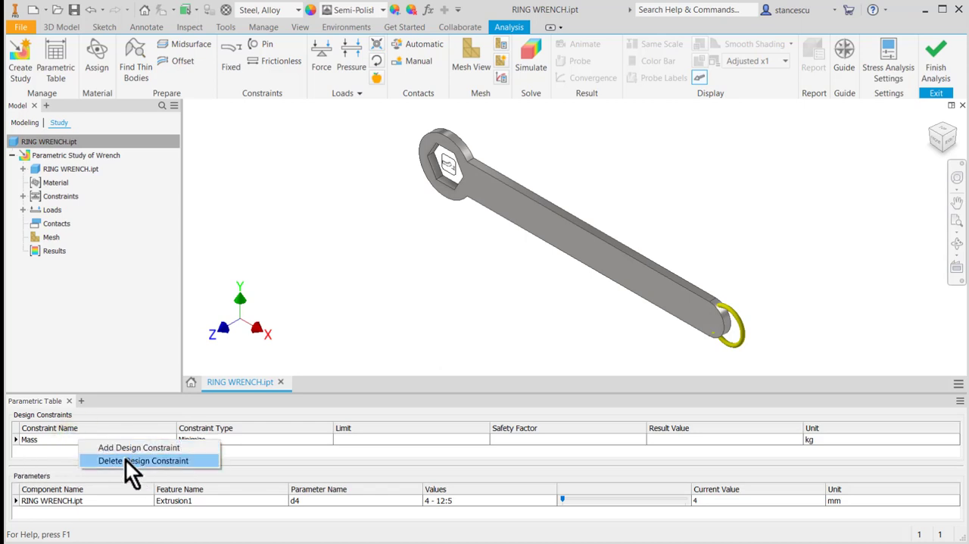
{"action": "left_click", "coordinate": [127, 449]}
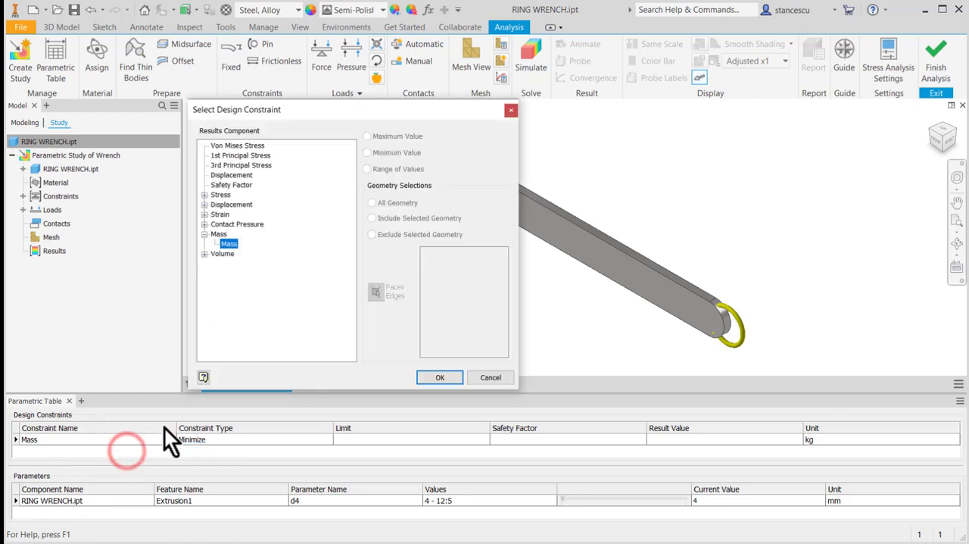
{"action": "left_click", "coordinate": [238, 145]}
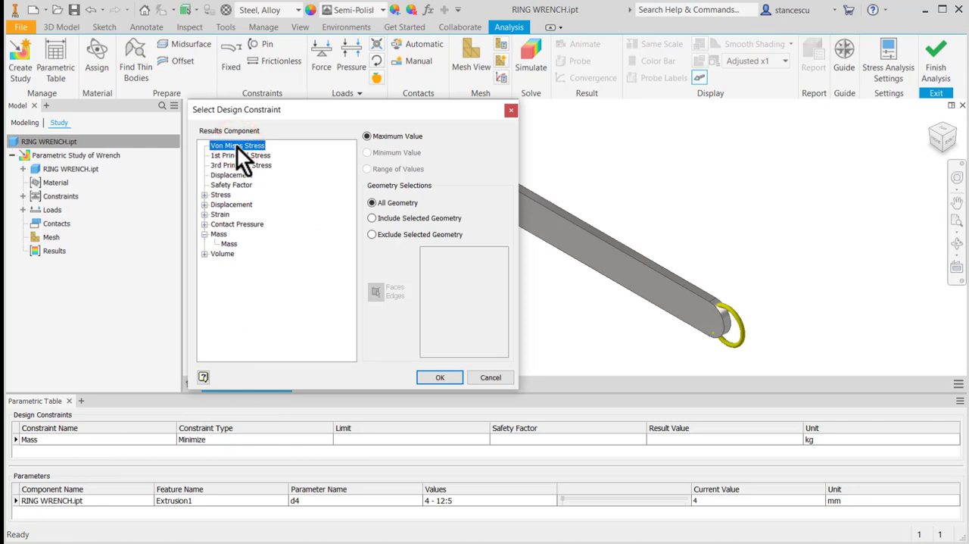
{"action": "left_click", "coordinate": [441, 376]}
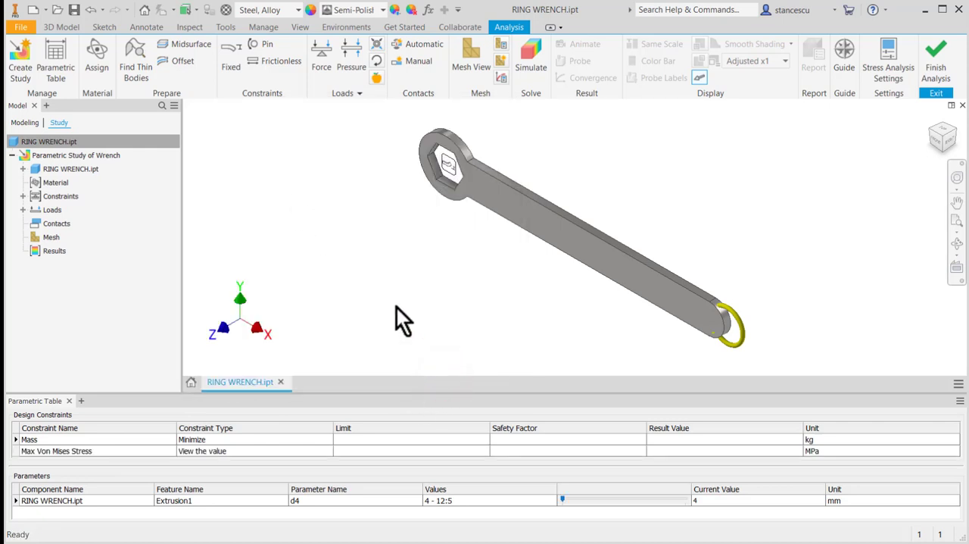
- Set the Max Von Mises Stress constraint to Upper limit with a limit of 700 MPa and a safety factor of 2
{"action": "left_click", "coordinate": [203, 450]}
{"action": "left_click", "coordinate": [327, 450]}
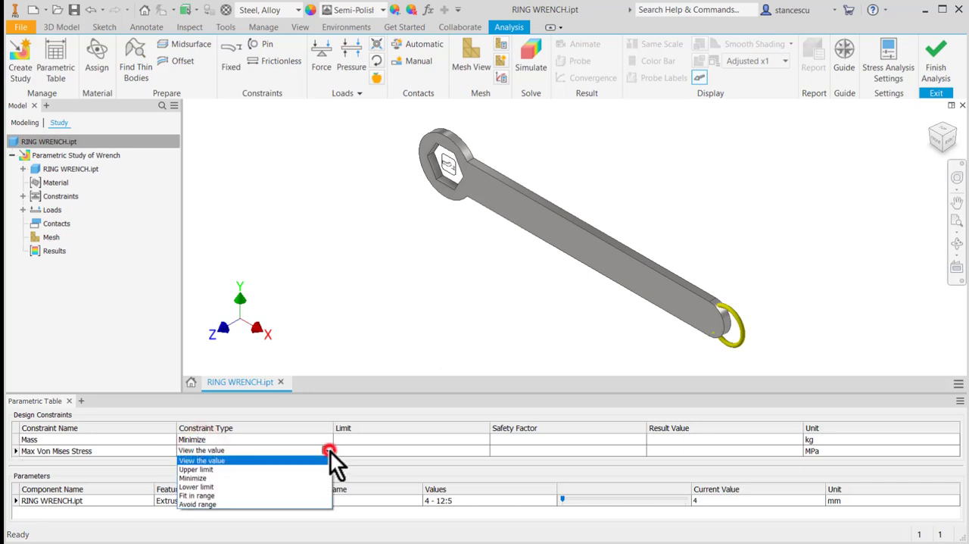
{"action": "left_click", "coordinate": [235, 470]}
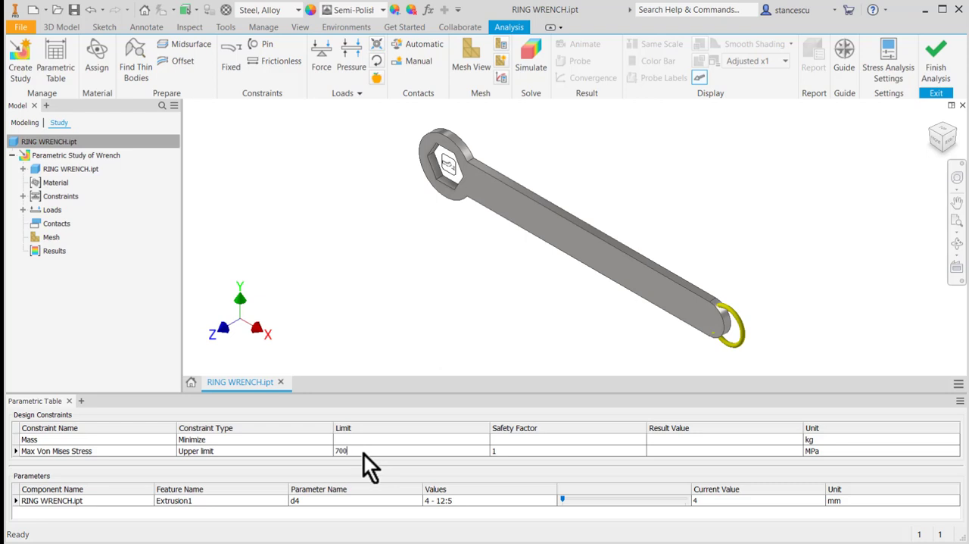
{"action": "left_click", "coordinate": [506, 451]}
{"action": "left_click", "coordinate": [464, 311]}
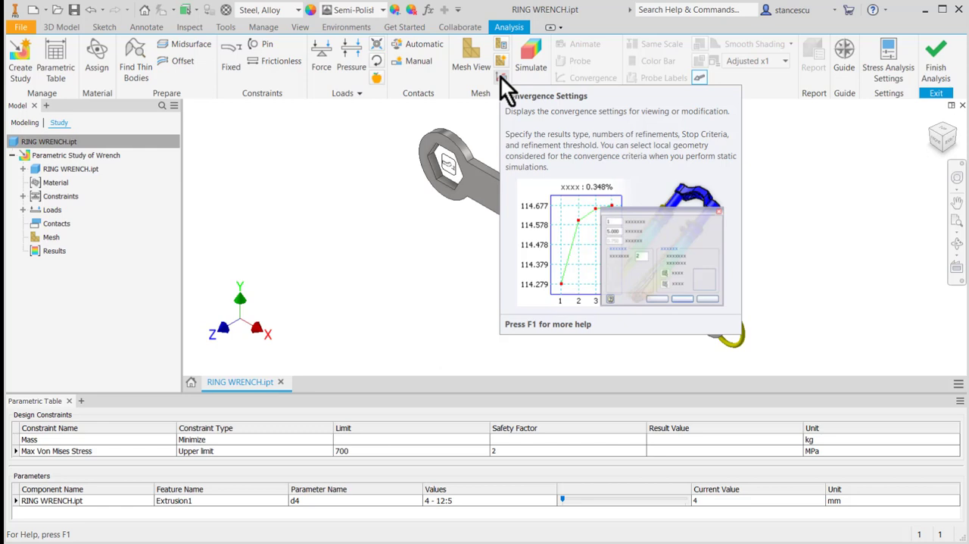
- Check and accept the mesh convergence settings for Von Mises Stress, and run the simulation with the smart set of configurations
{"action": "left_click", "coordinate": [502, 78]}
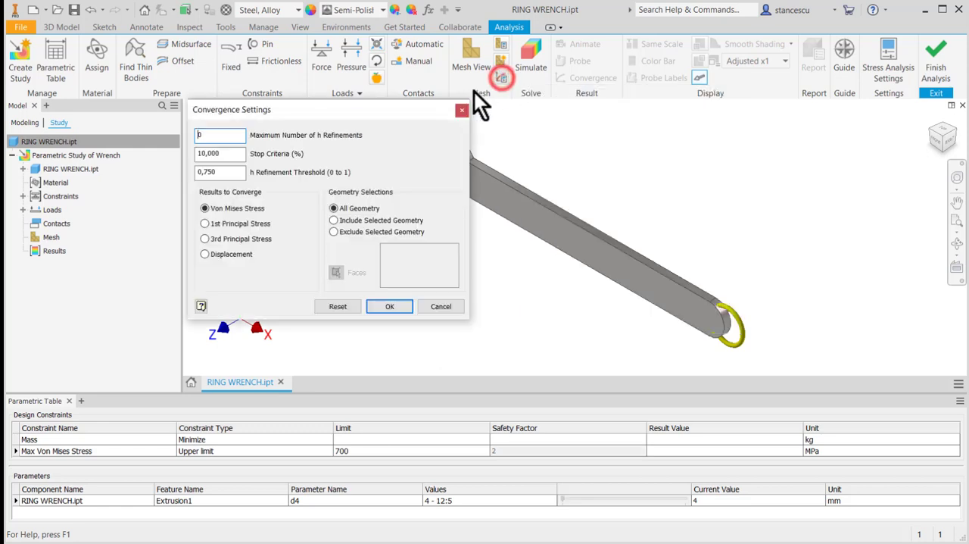
{"action": "double_click", "coordinate": [216, 134]}
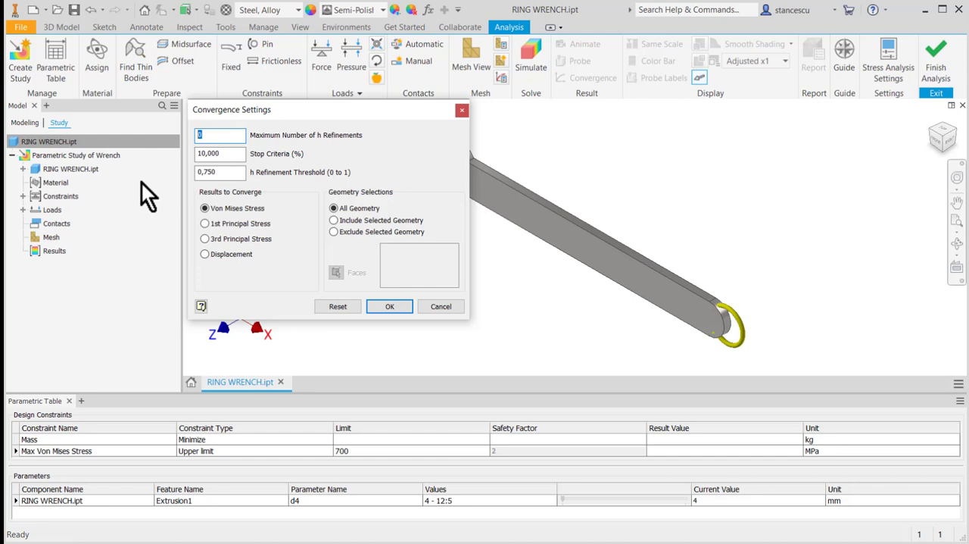
{"action": "left_click", "coordinate": [381, 306]}
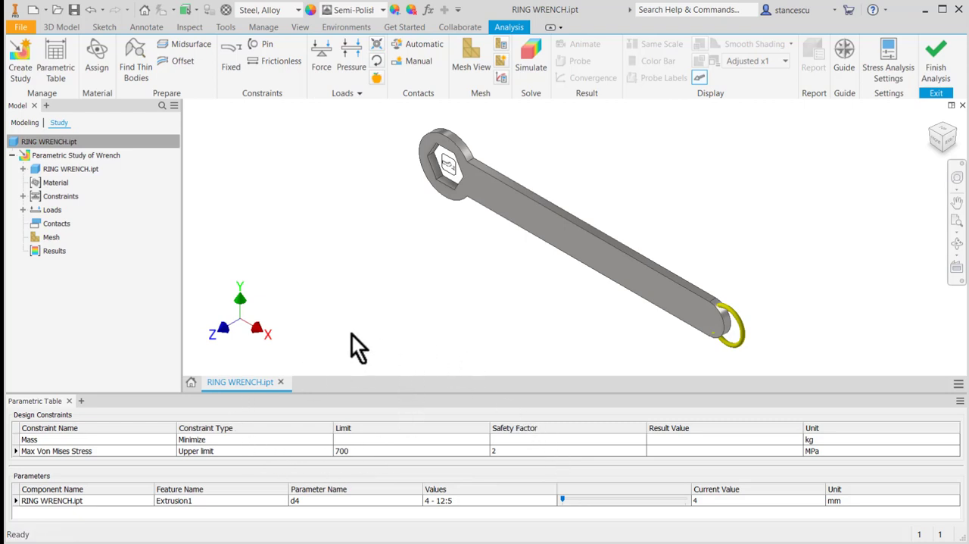
{"action": "left_click", "coordinate": [532, 49]}
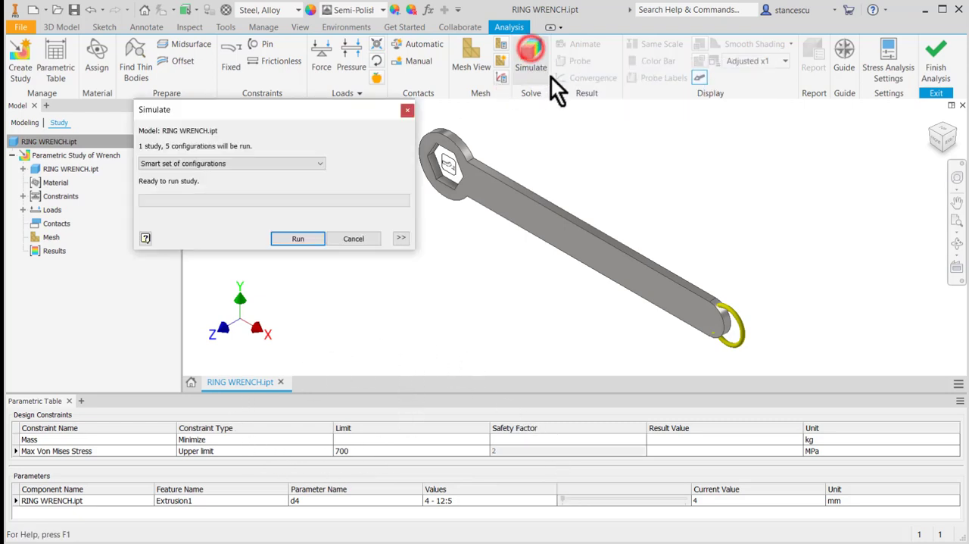
{"action": "left_click", "coordinate": [298, 239]}
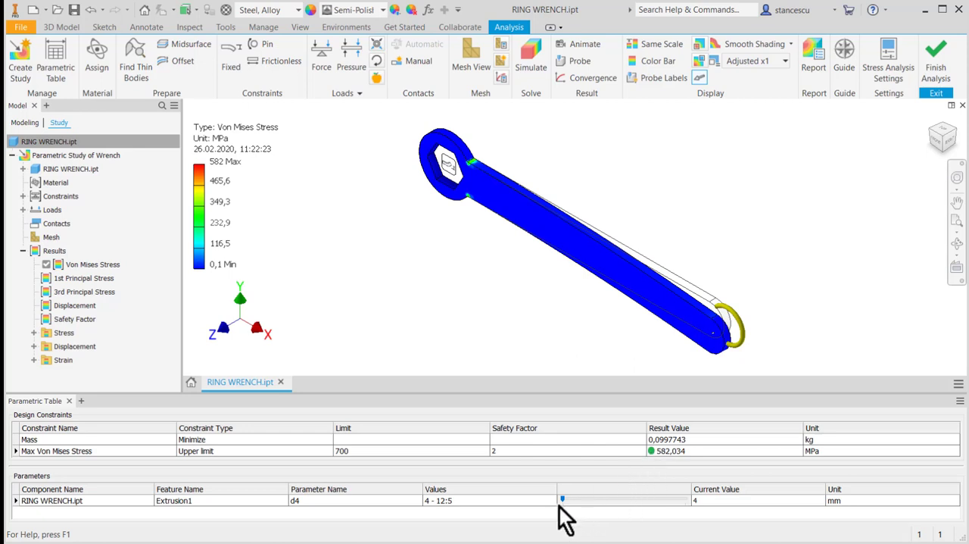
- Compare the stress and mass results of the d4 variants at 4, 6, 8 and 12 mm, leaving the current value at 8 mm
{"action": "left_click", "coordinate": [588, 500]}
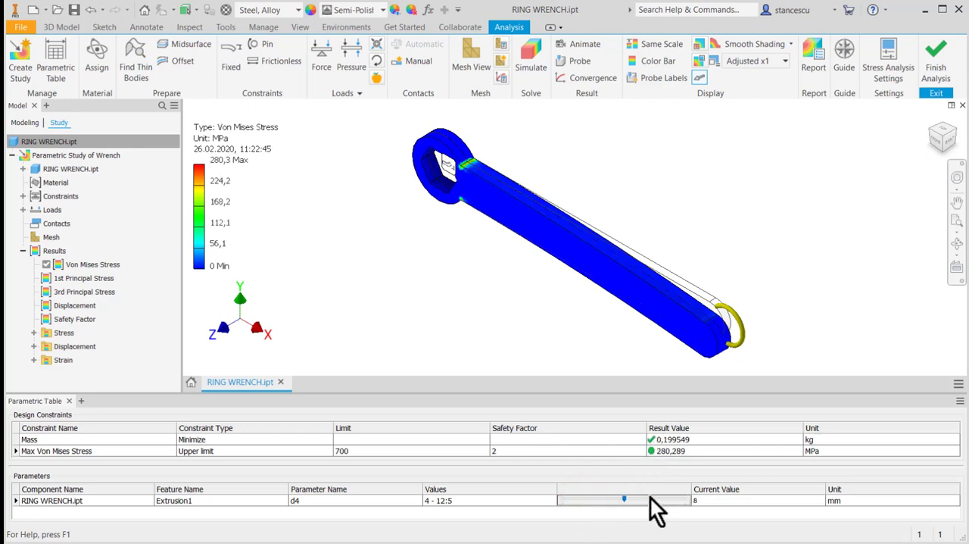
{"action": "left_click_drag", "start_coordinate": [623, 498], "coordinate": [679, 427]}
{"action": "left_click_drag", "start_coordinate": [625, 501], "coordinate": [565, 503]}
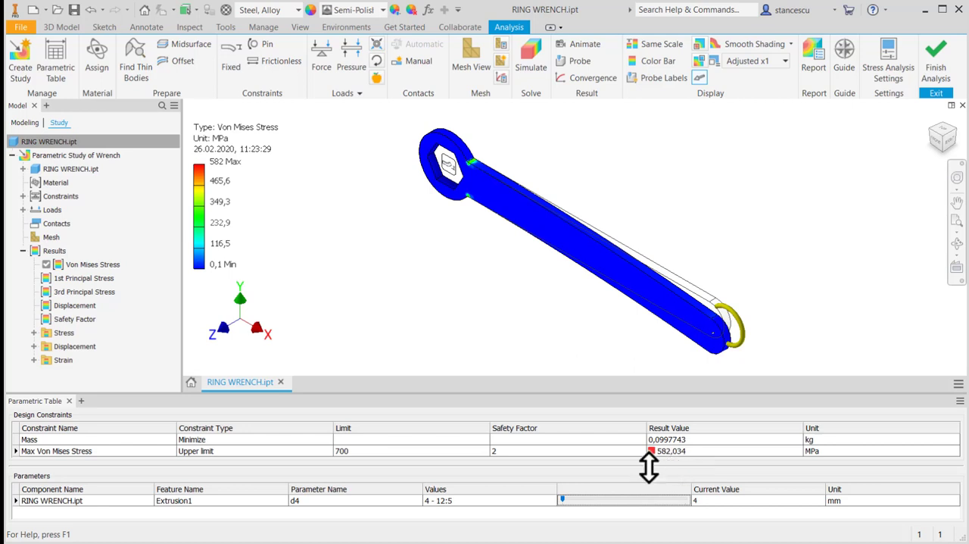
{"action": "left_click_drag", "start_coordinate": [561, 502], "coordinate": [590, 500]}
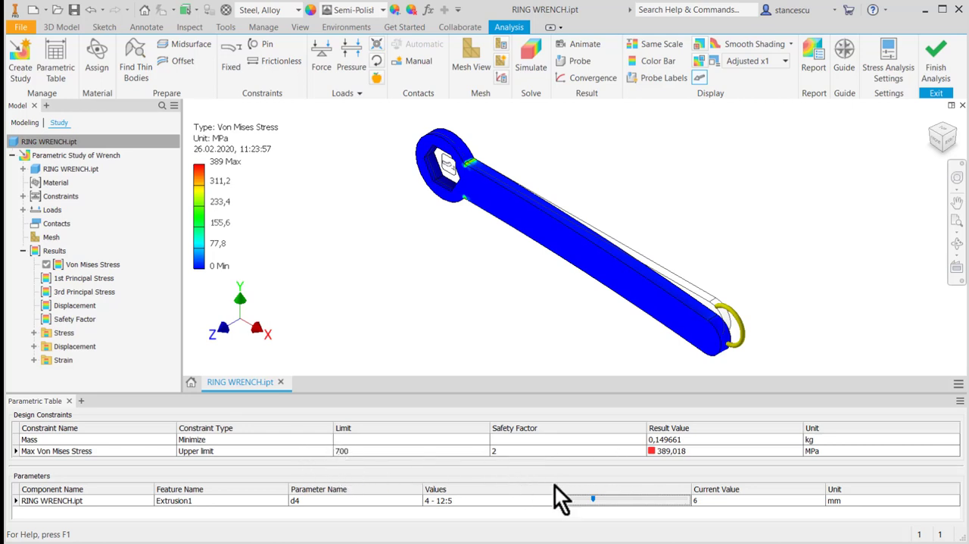
{"action": "left_click", "coordinate": [624, 500]}
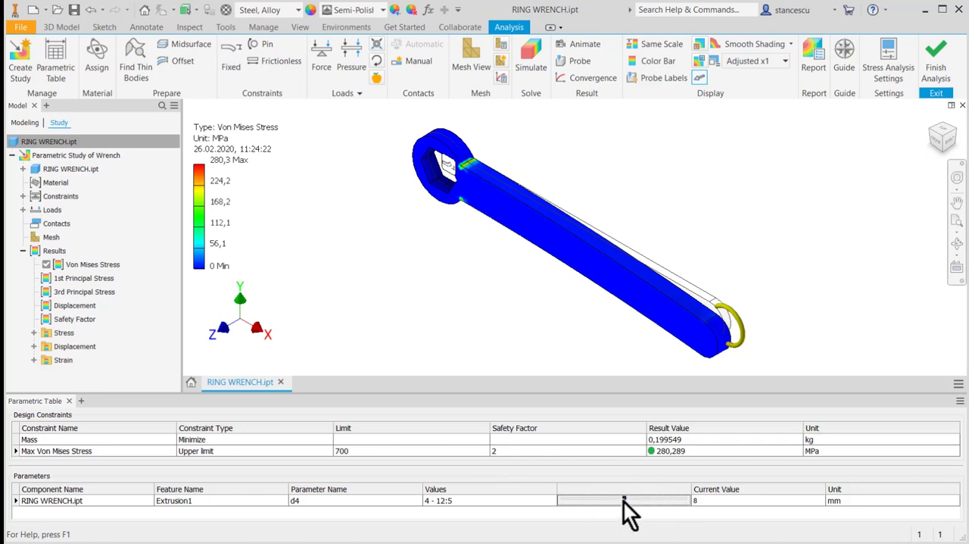
{"action": "left_click_drag", "start_coordinate": [638, 498], "coordinate": [674, 499]}
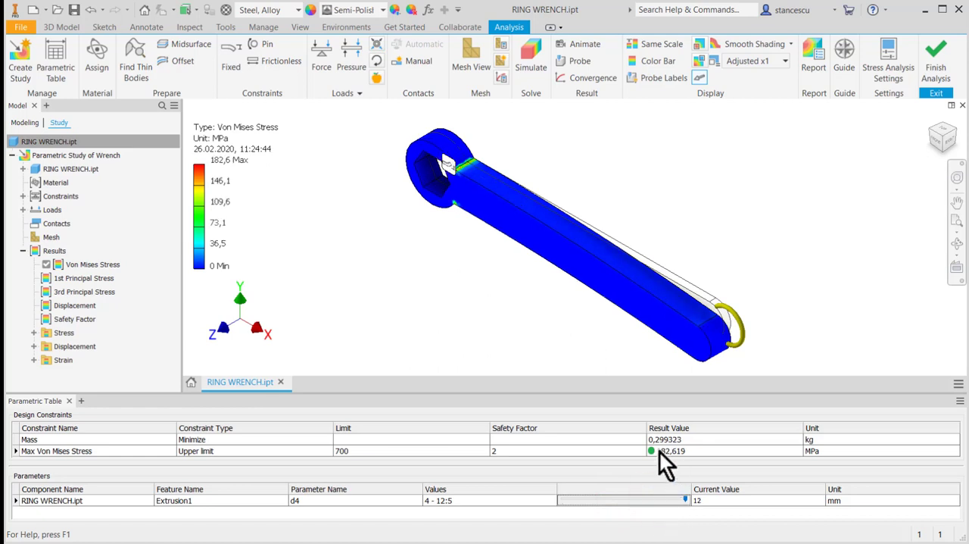
{"action": "left_click_drag", "start_coordinate": [686, 502], "coordinate": [623, 502]}
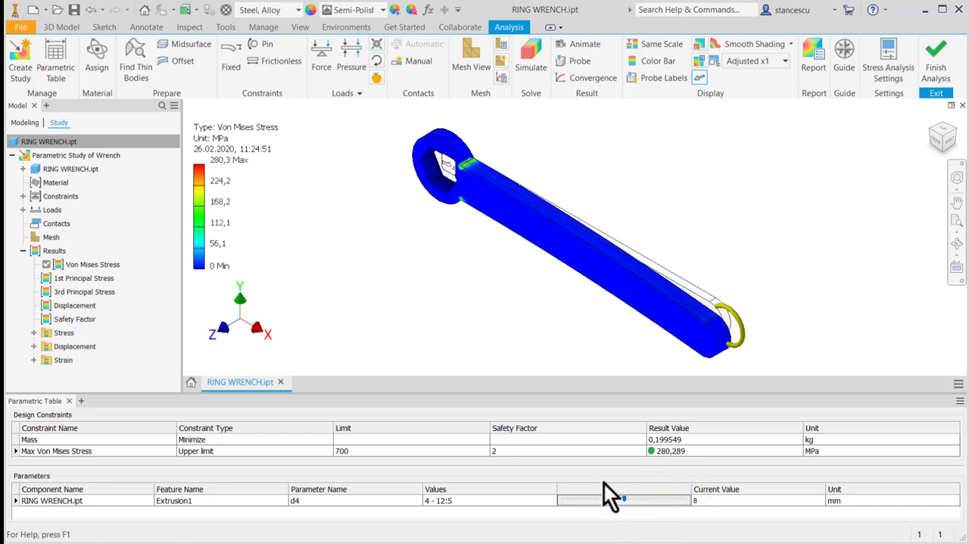